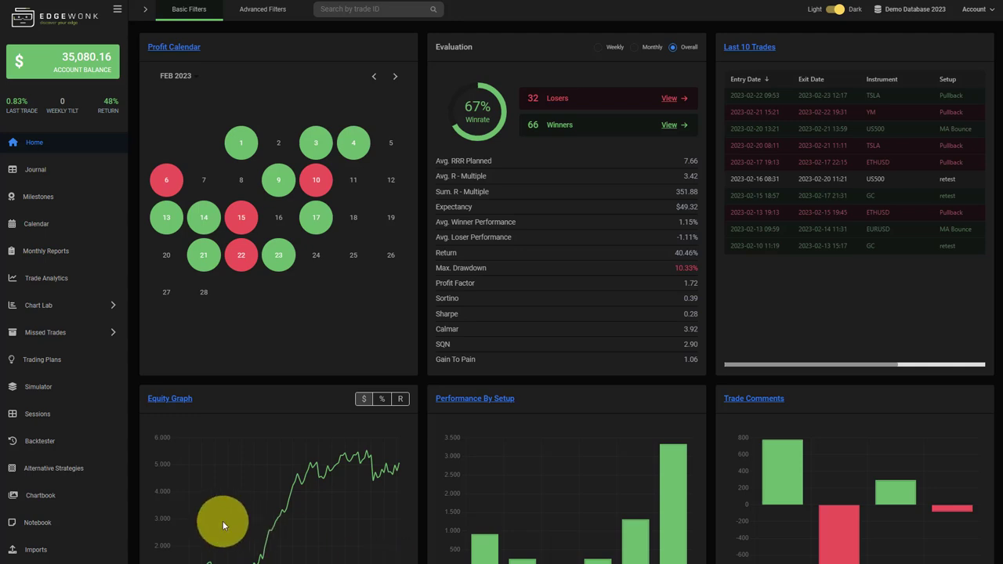
Go to the Alternative Strategies page from the left sidebar
click(69, 473)
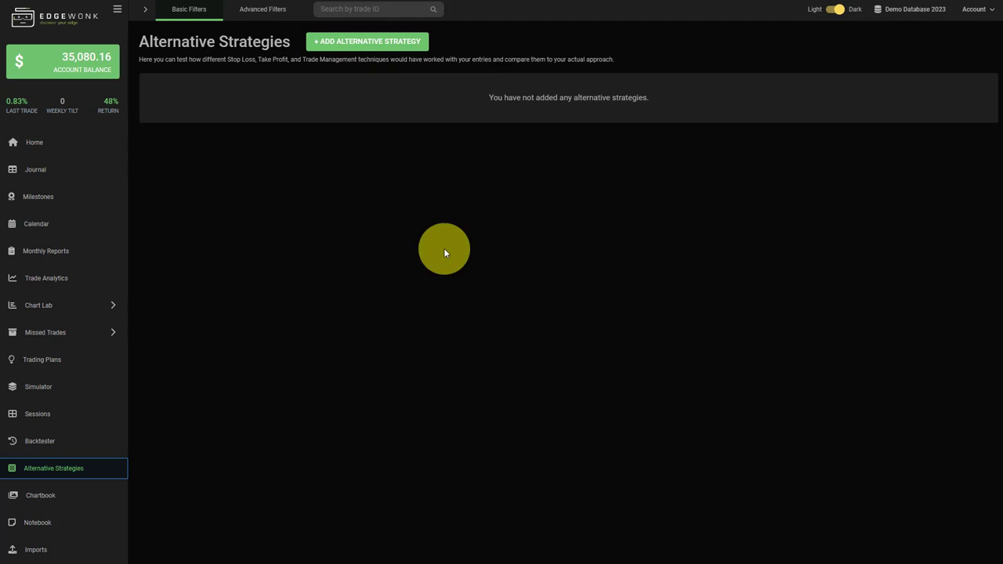
Create 'Alternative Strategy 1' and assign it to the Pullback setup
click(374, 43)
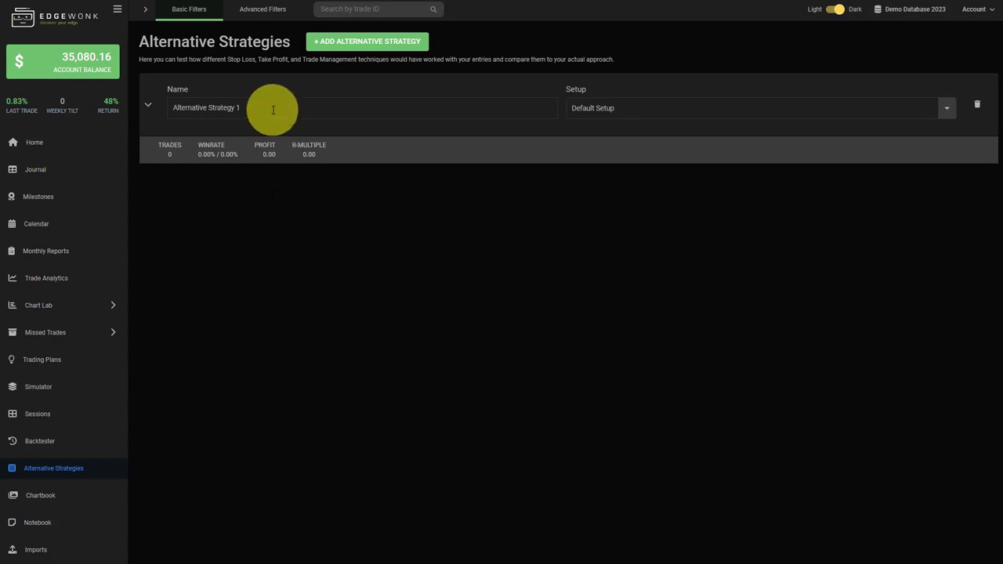
click(666, 118)
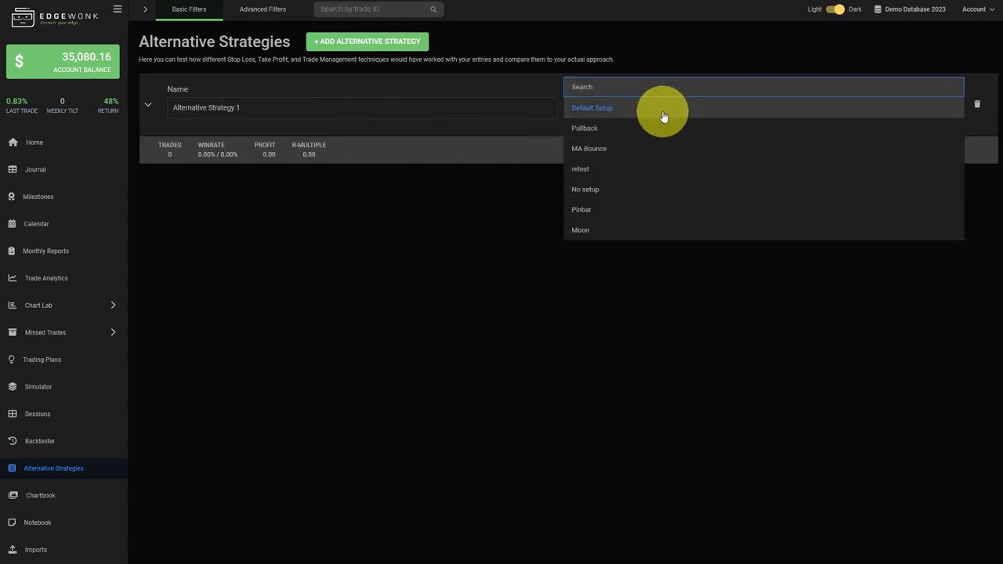
click(600, 129)
Expand the Pullback strategy and review its 69-trade table and equity chart
click(148, 104)
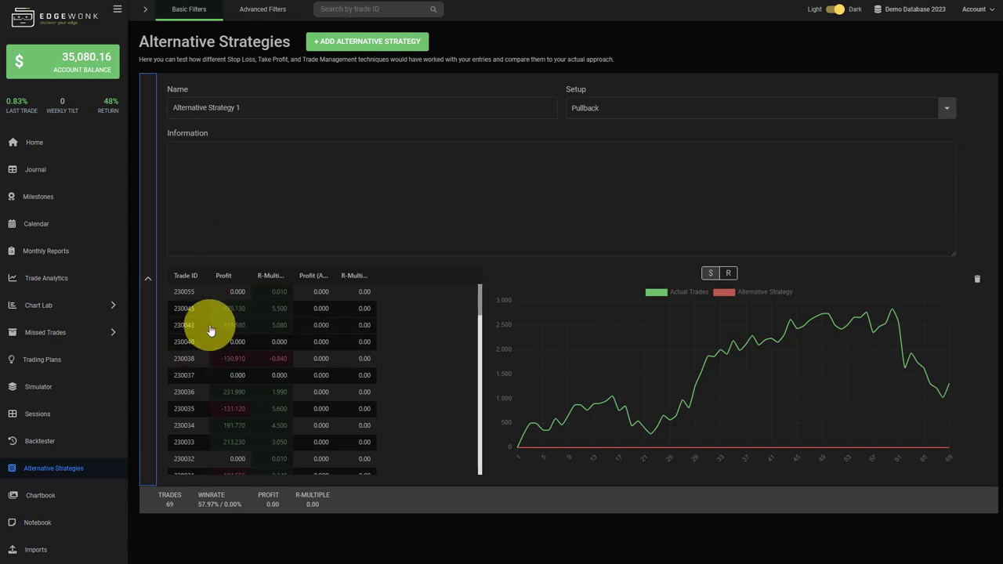
scroll(228, 373, down, 2)
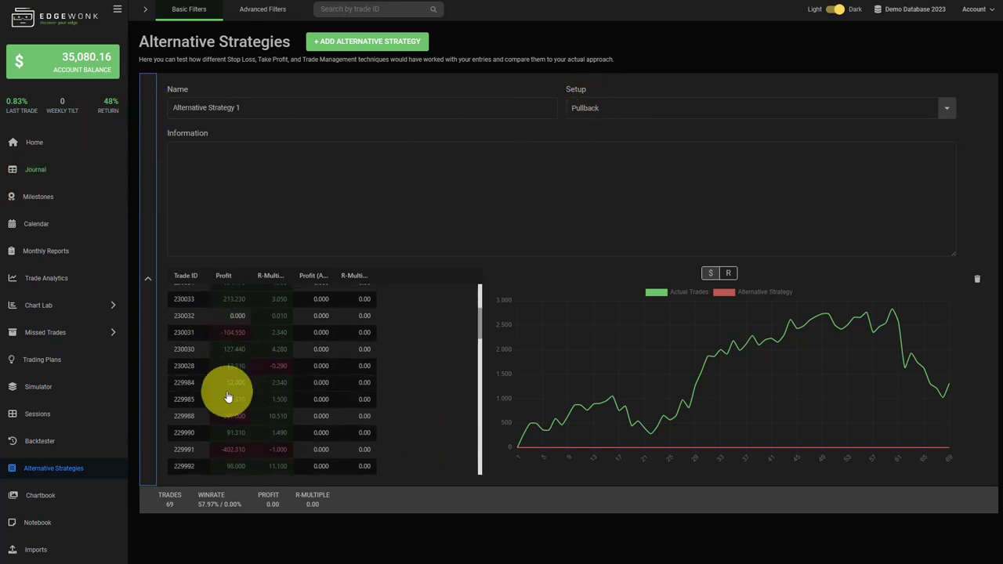
scroll(224, 404, up, 2)
scroll(215, 414, down, 5)
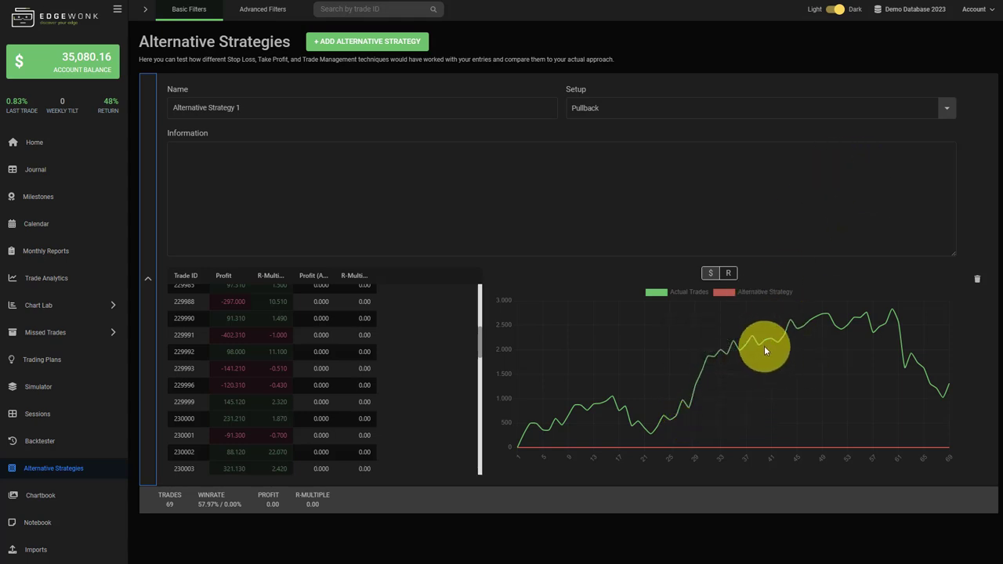
scroll(258, 331, up, 10)
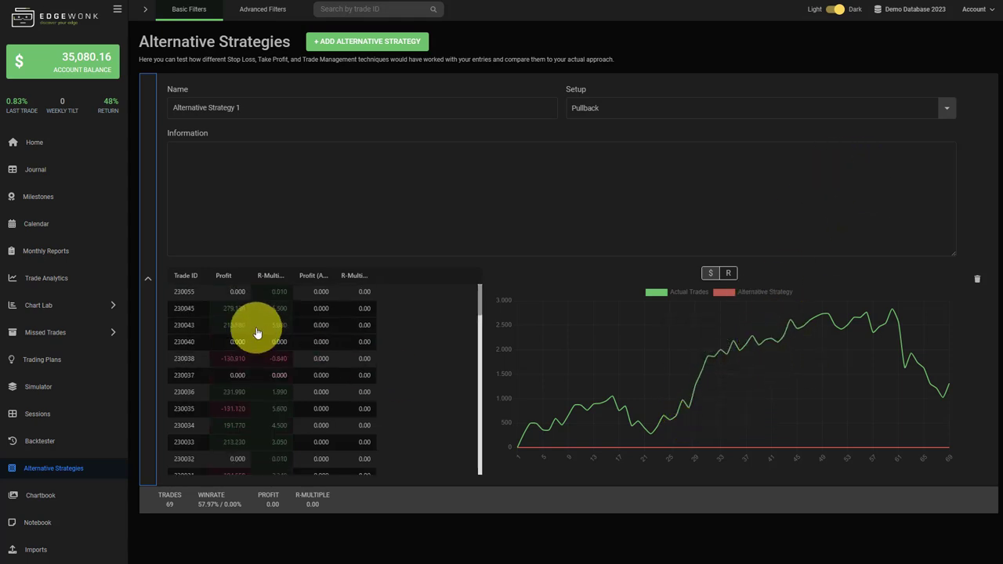
Give trade 230055 an alternative profit of 75 and save it
click(320, 295)
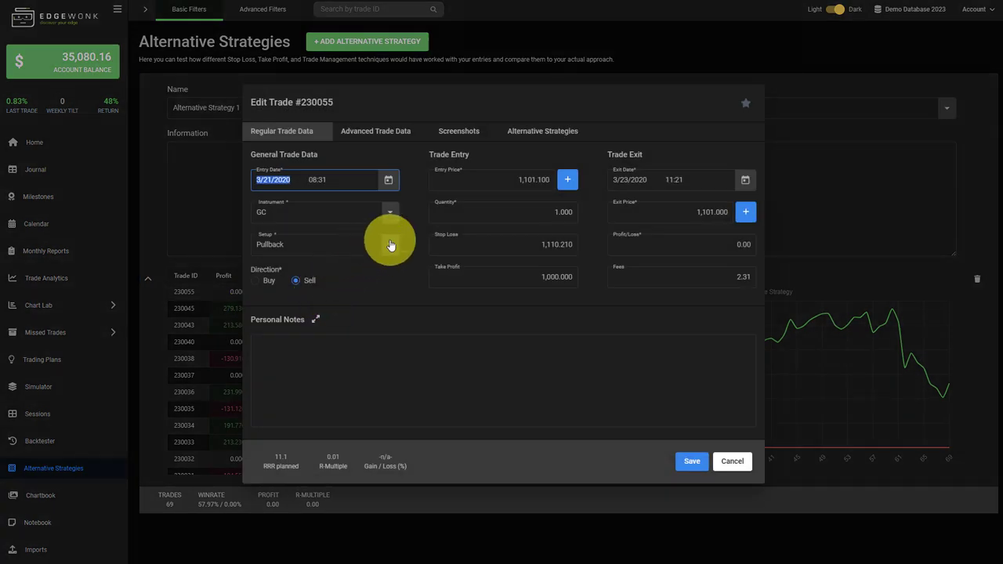
click(540, 140)
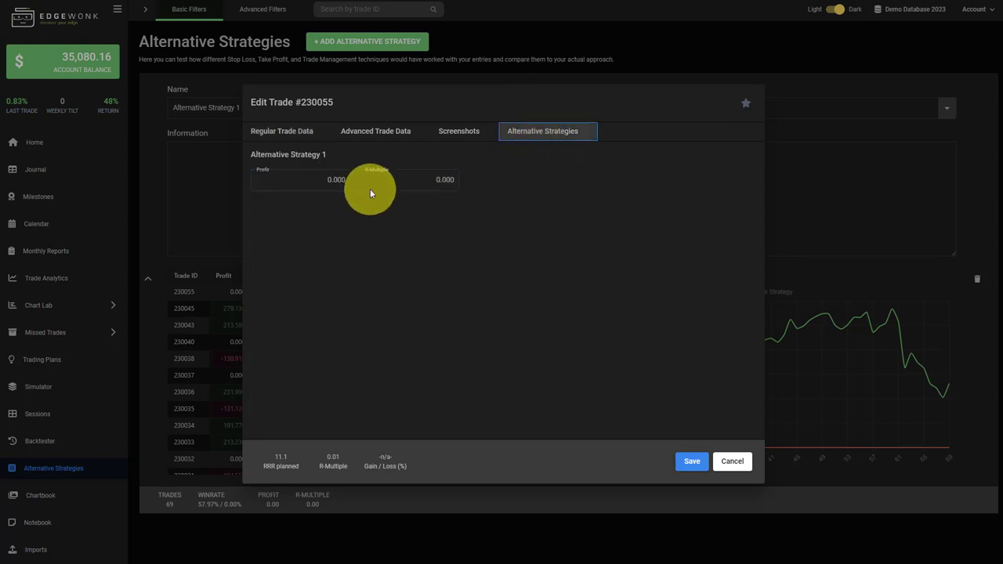
click(825, 536)
click(412, 288)
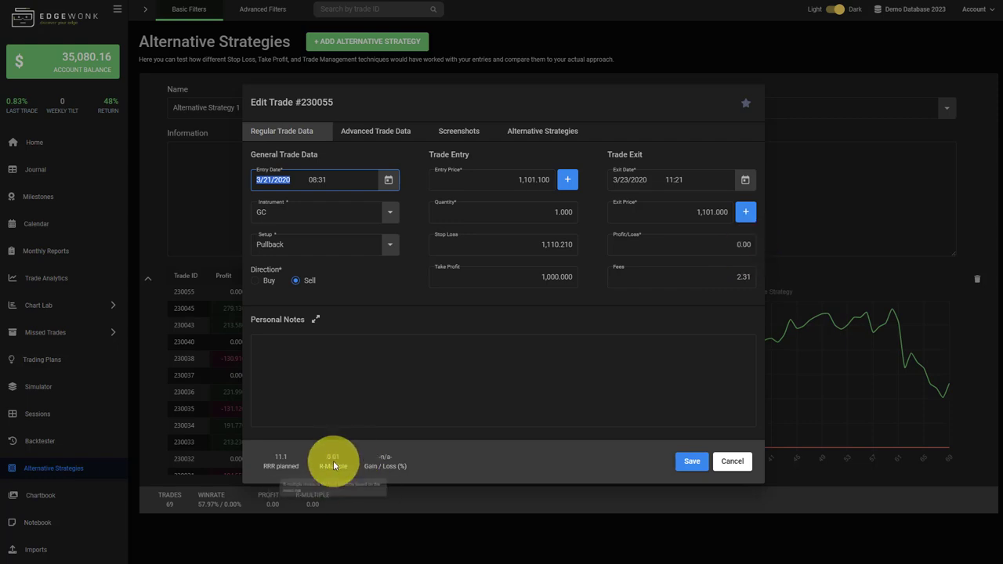
click(548, 132)
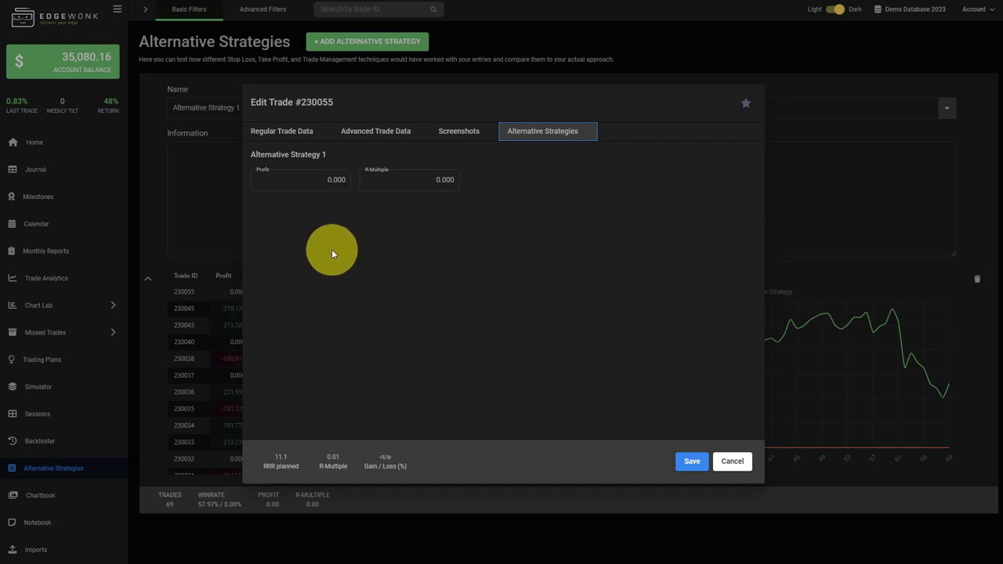
click(322, 179)
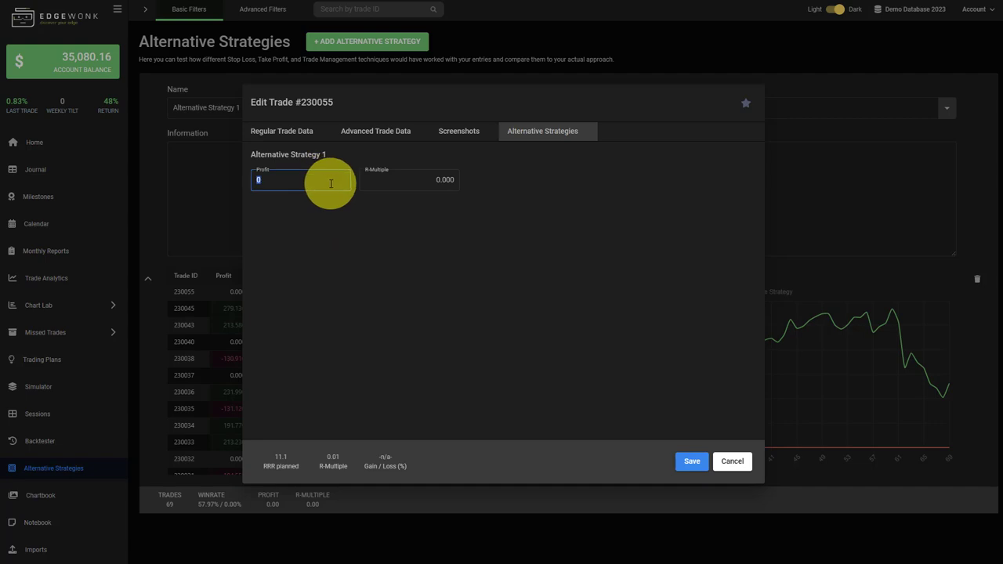
text(75)
click(368, 220)
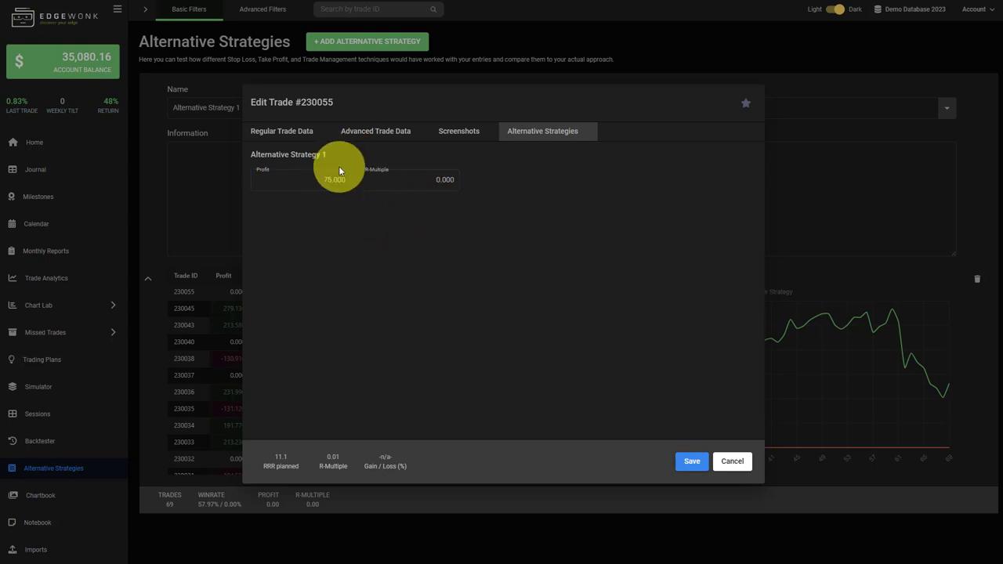
click(683, 462)
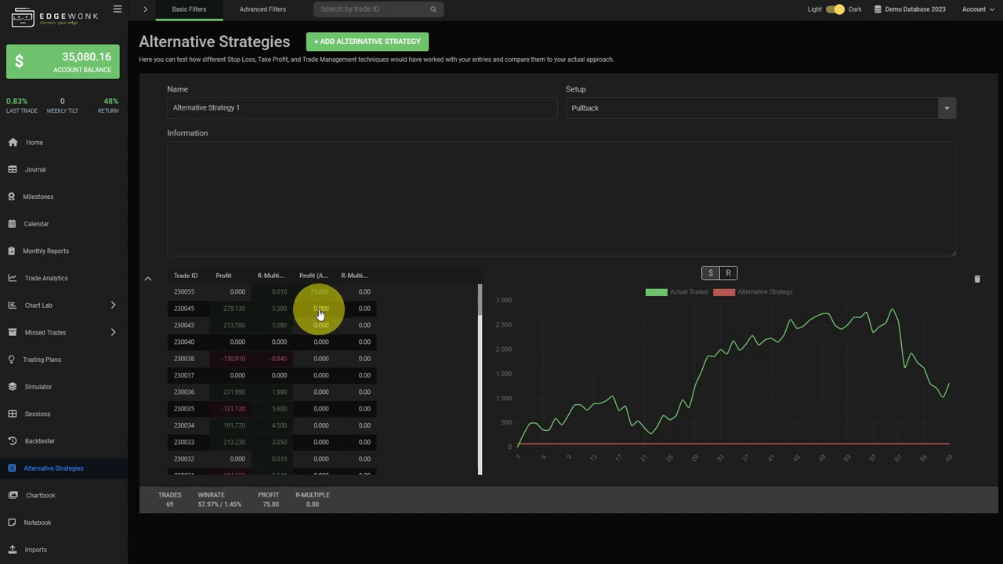
Open trade 230045, with its 279.13 profit, in the edit dialog
scroll(314, 348, down, 3)
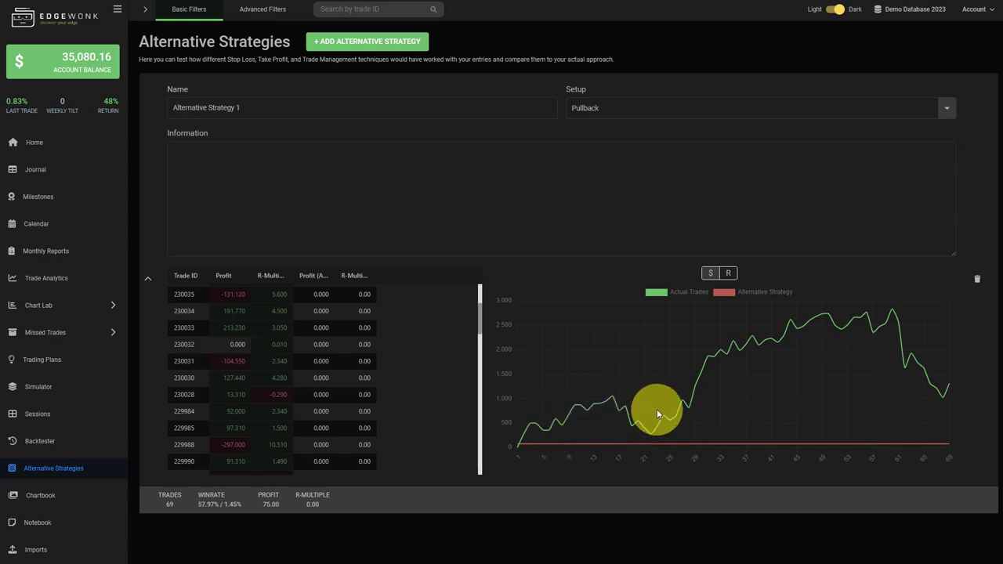
scroll(383, 359, up, 3)
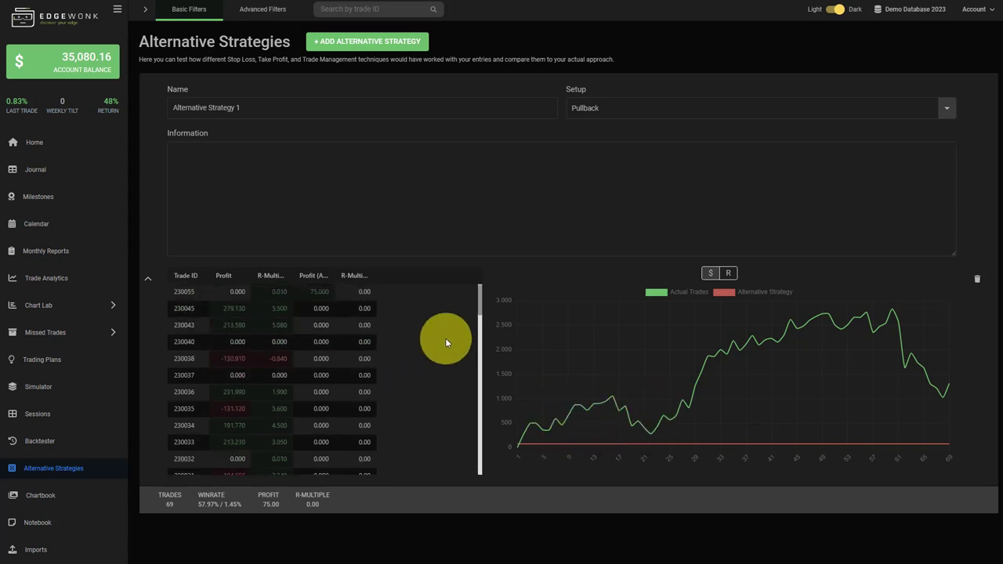
double_click(219, 313)
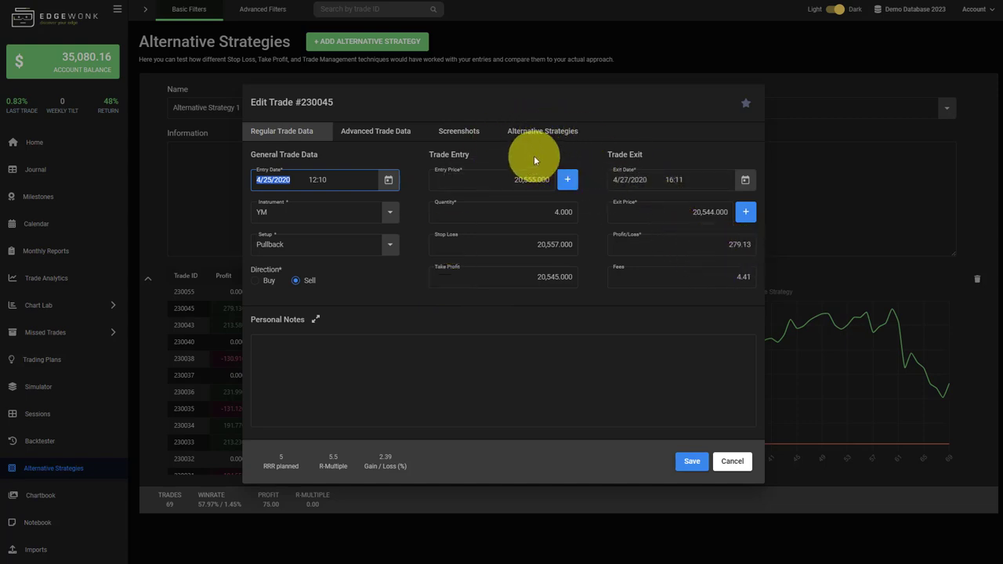
Set trade 230045's alternative profit to 189, then handle trade 230043 likewise
click(540, 133)
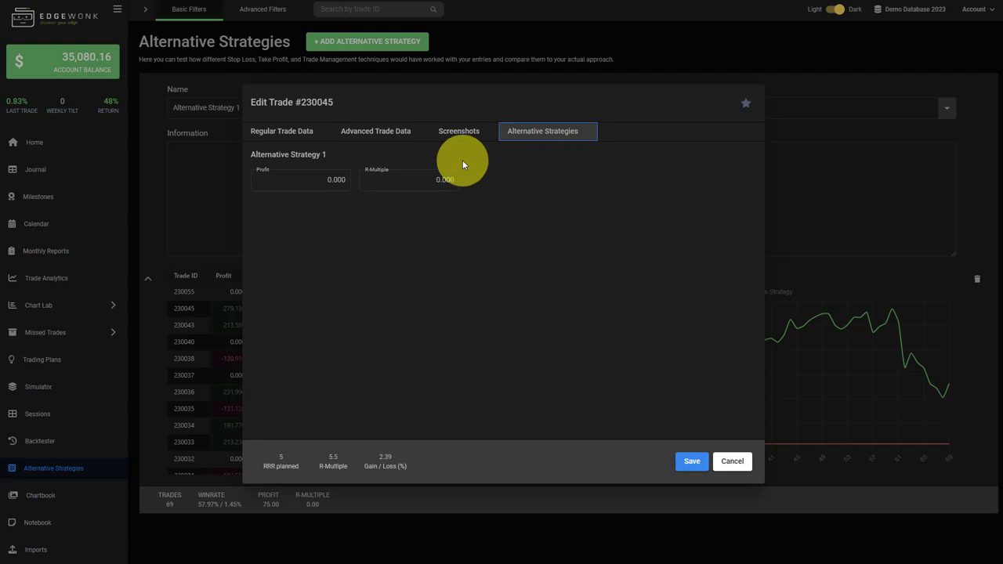
click(325, 184)
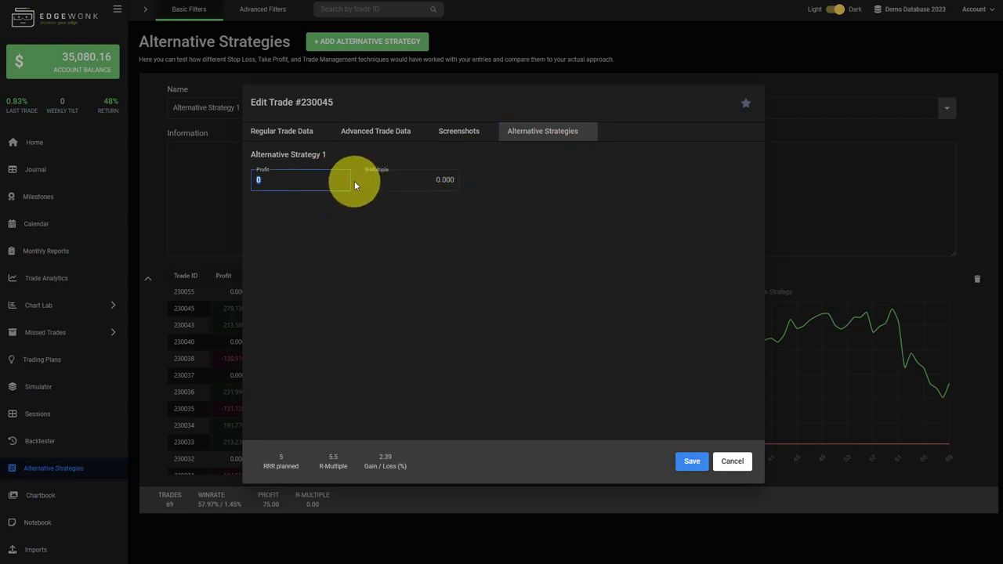
text(189)
key(Return)
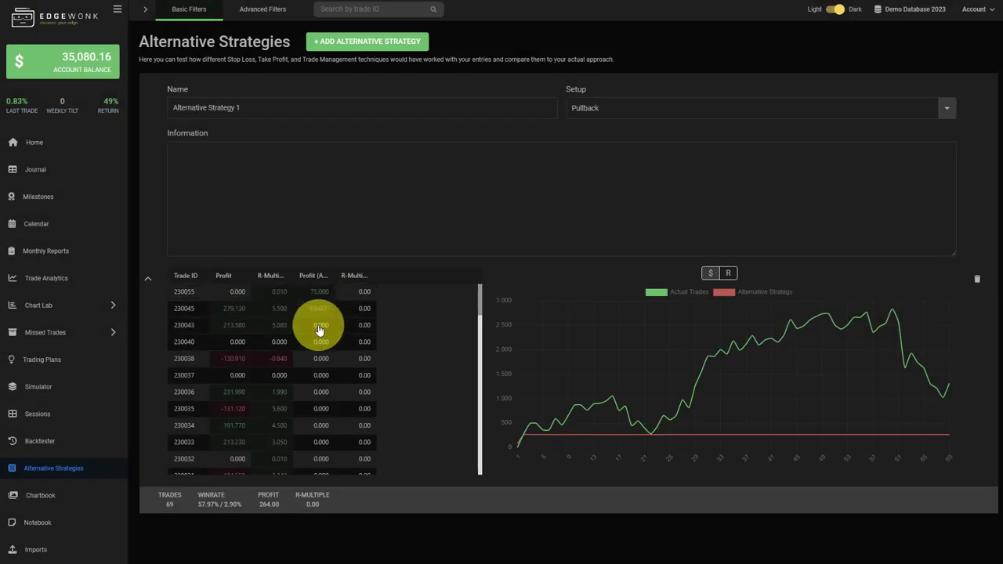
double_click(319, 330)
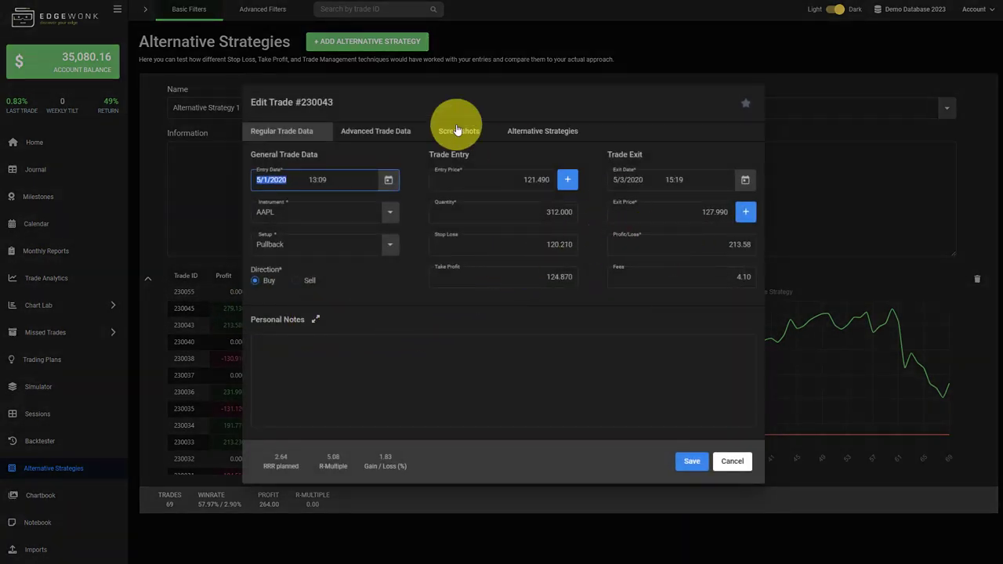
click(523, 137)
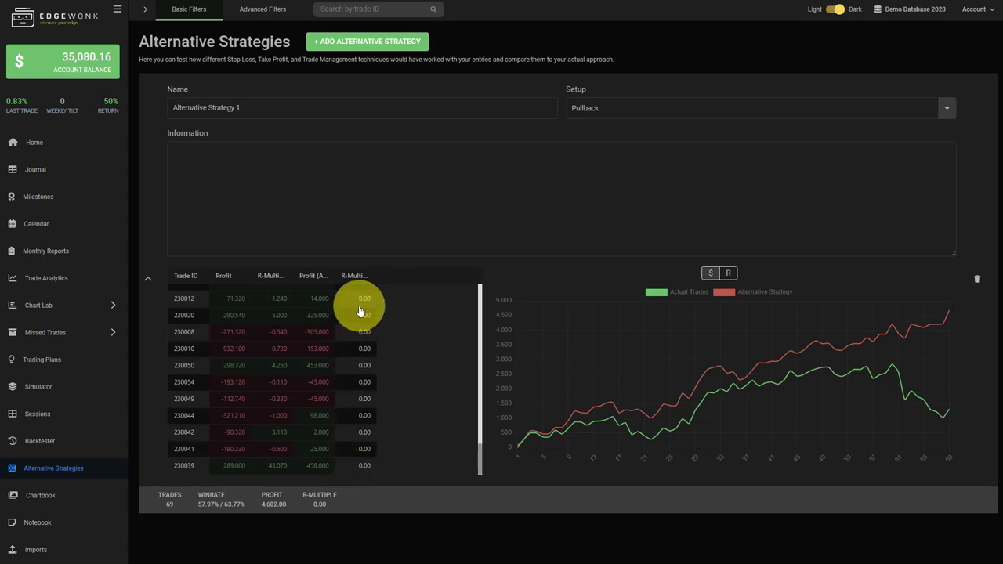
Check the chart in R and dollars, then rename the strategy 'Passive Trade Management'
click(719, 274)
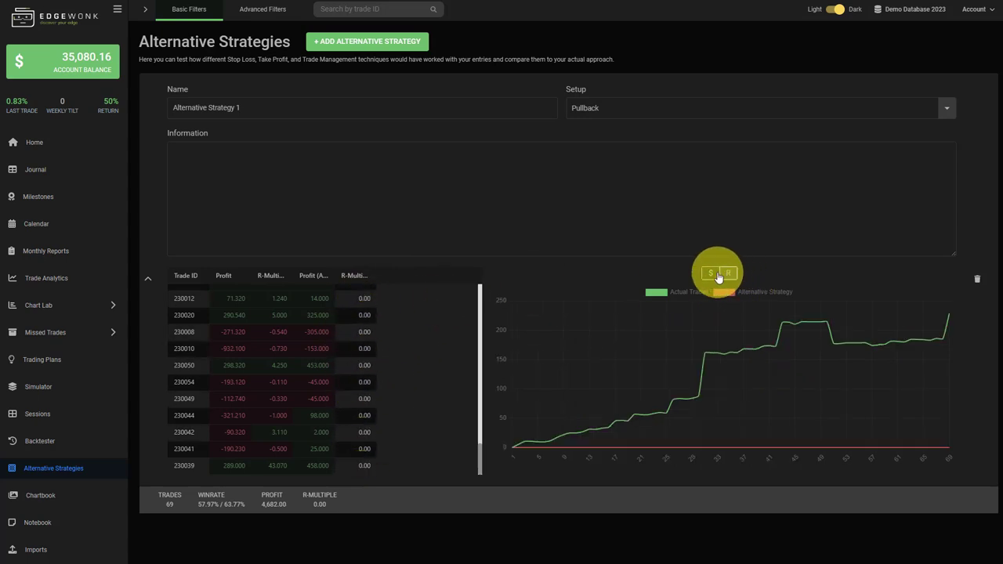
click(710, 273)
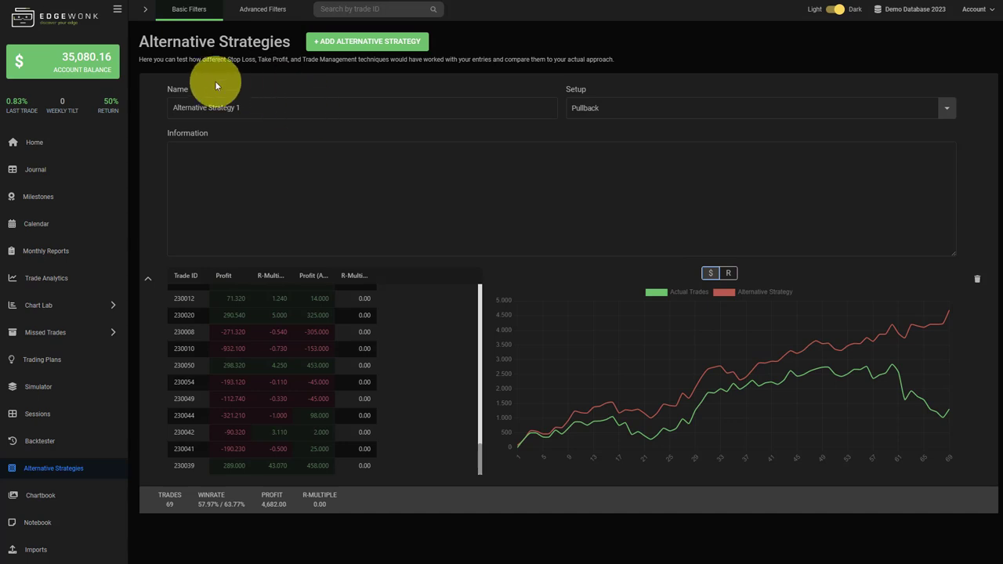
drag(264, 105, 114, 108)
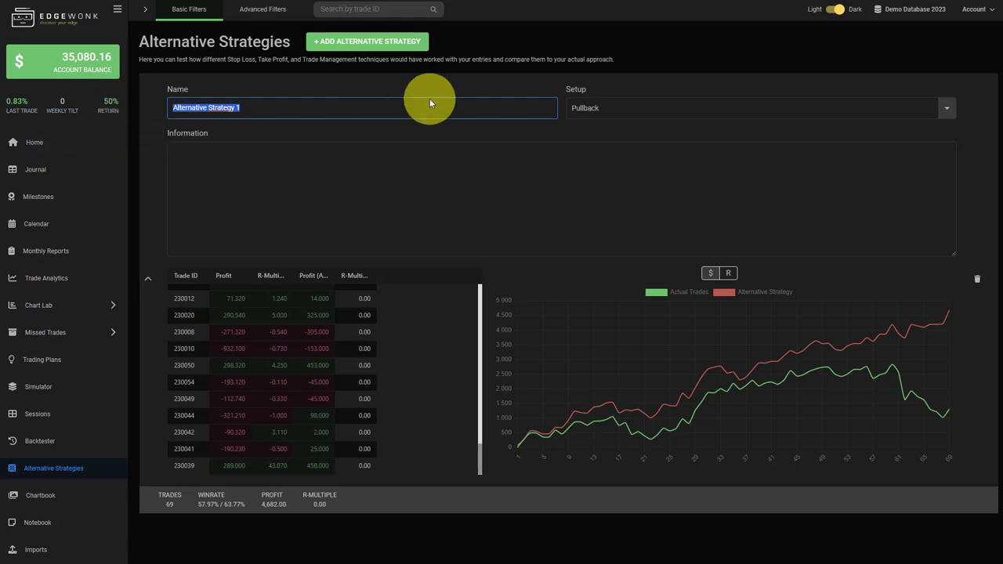
text(Passive Trade Management)
click(393, 134)
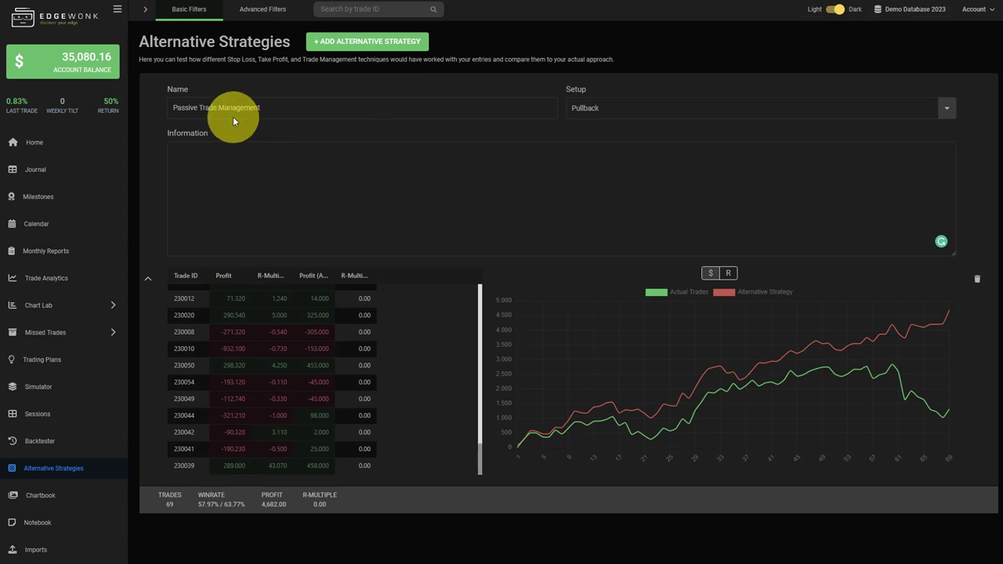
Check trade 230020's alternative strategy outcome in its edit dialog
click(189, 317)
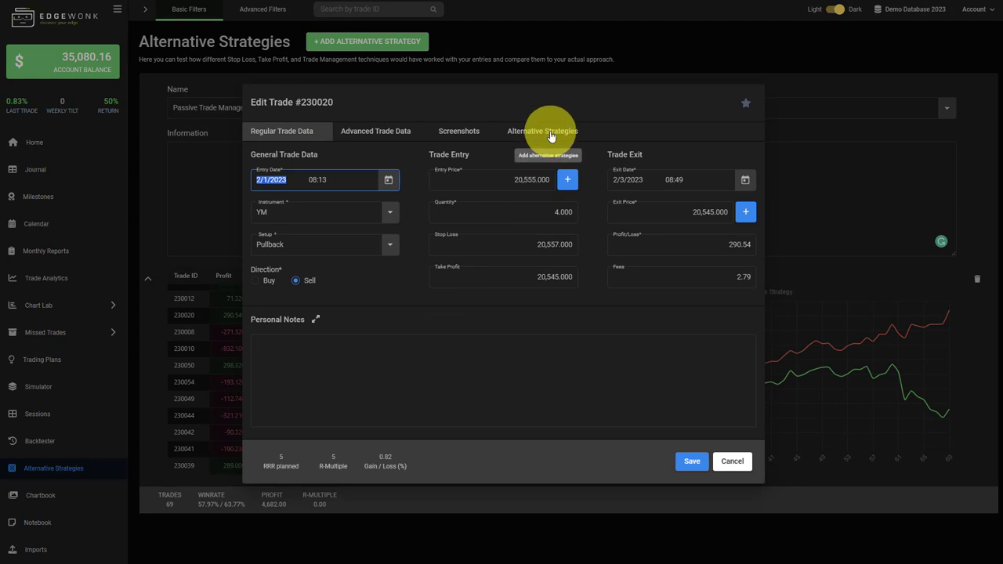
click(550, 134)
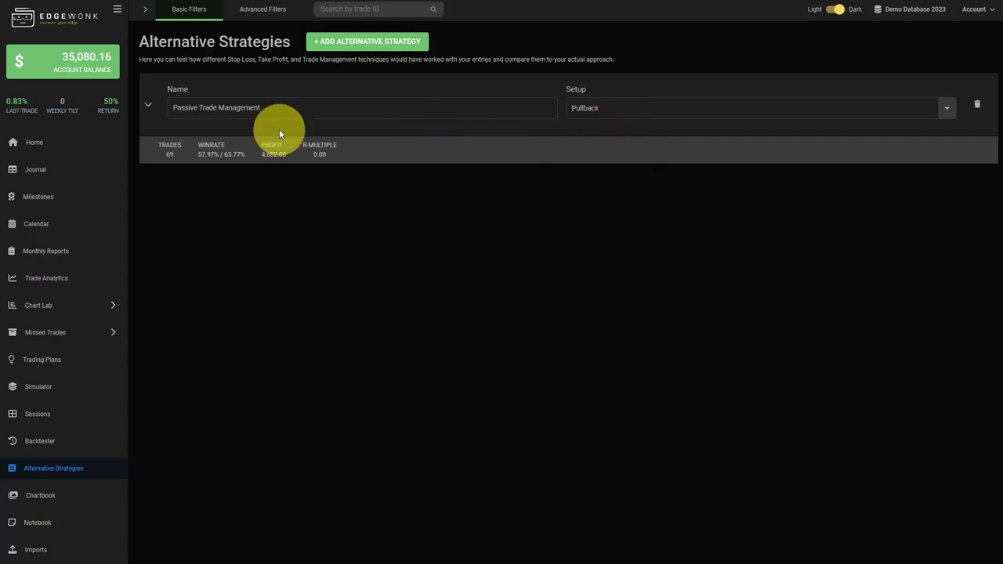
Expand Passive Trade Management to compare its red curve with the green actual-trades curve
click(149, 107)
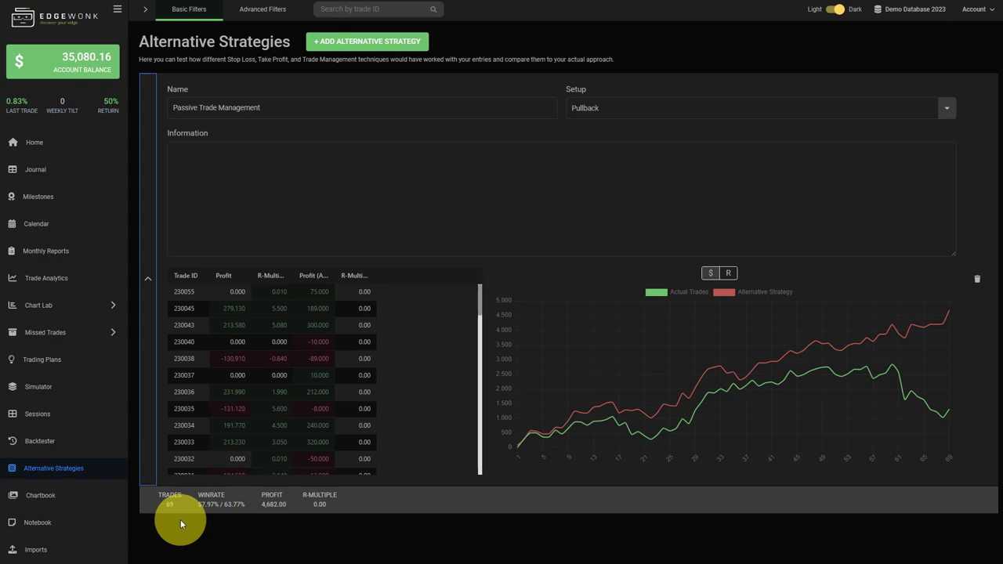